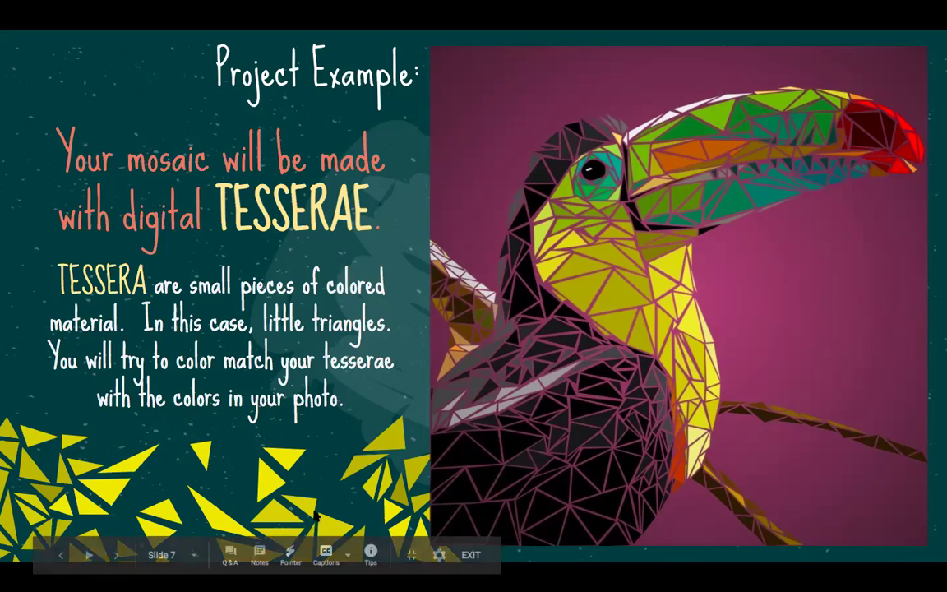
Step: Advance the presentation to the Getting Started slide and play its embedded video in full screen
left_click(117, 556)
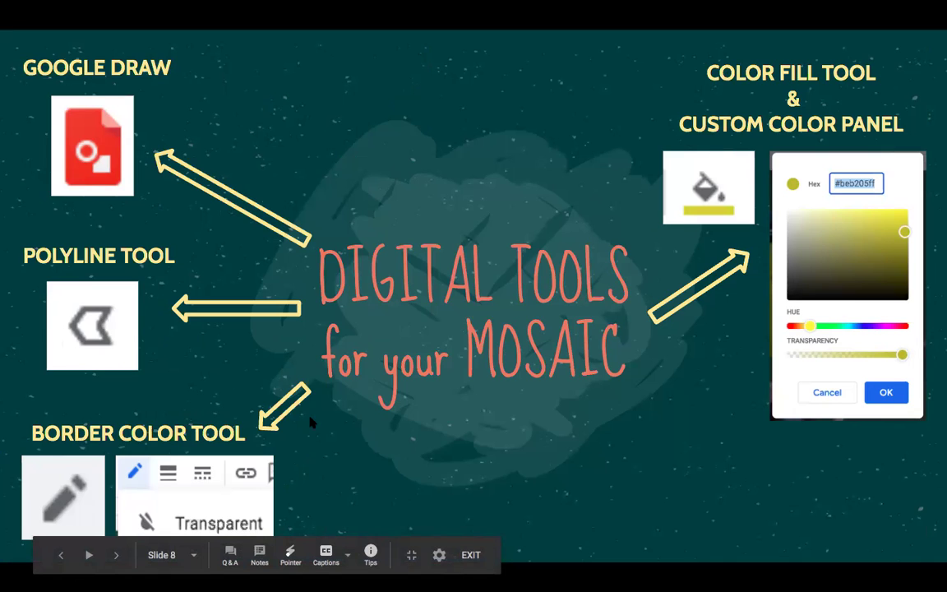
left_click(117, 556)
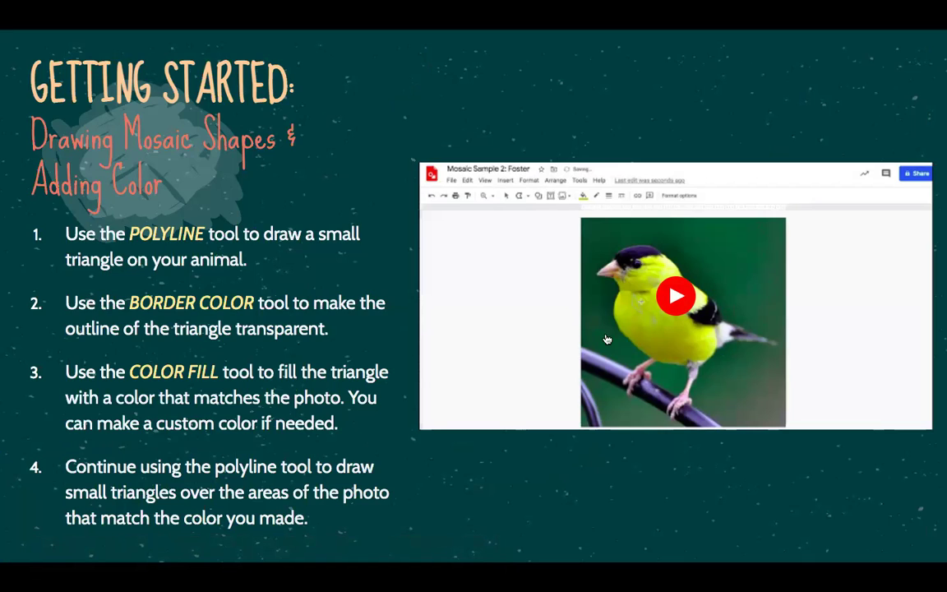
left_click(839, 332)
left_click(912, 416)
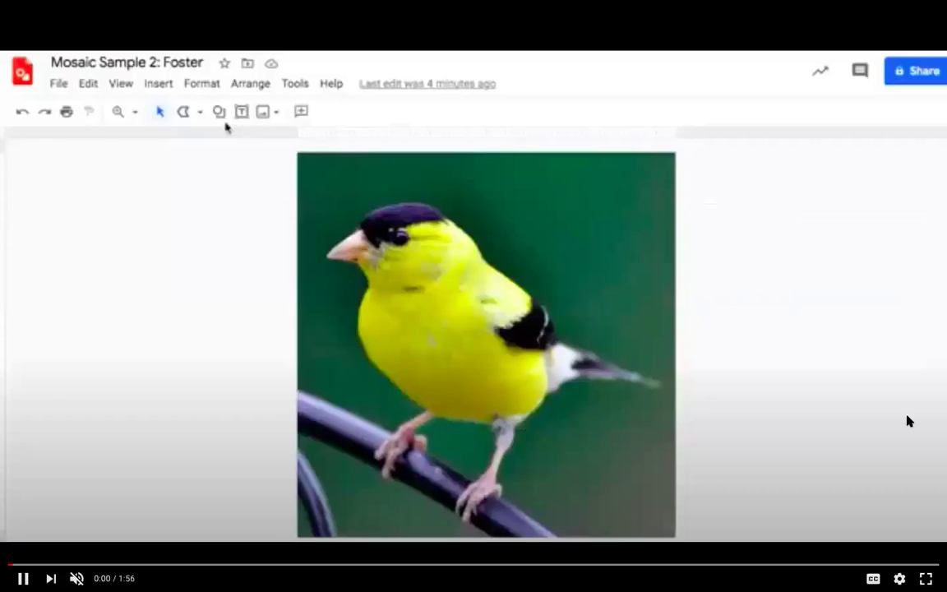
Step: Review the video's demonstration of drawing a triangle with the Polyline tool and making its border transparent, pausing at each stage
left_click(23, 578)
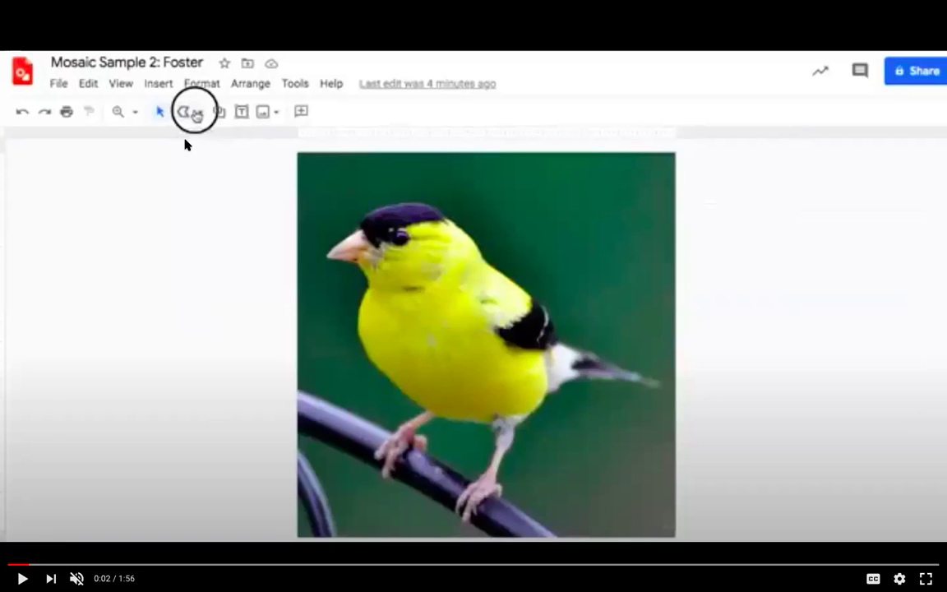
left_click(23, 579)
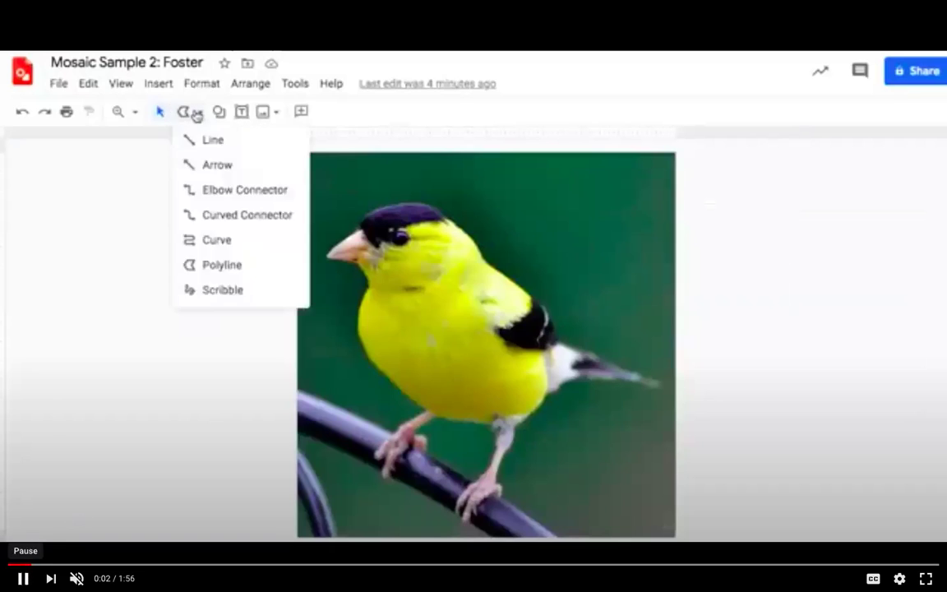
left_click(164, 287)
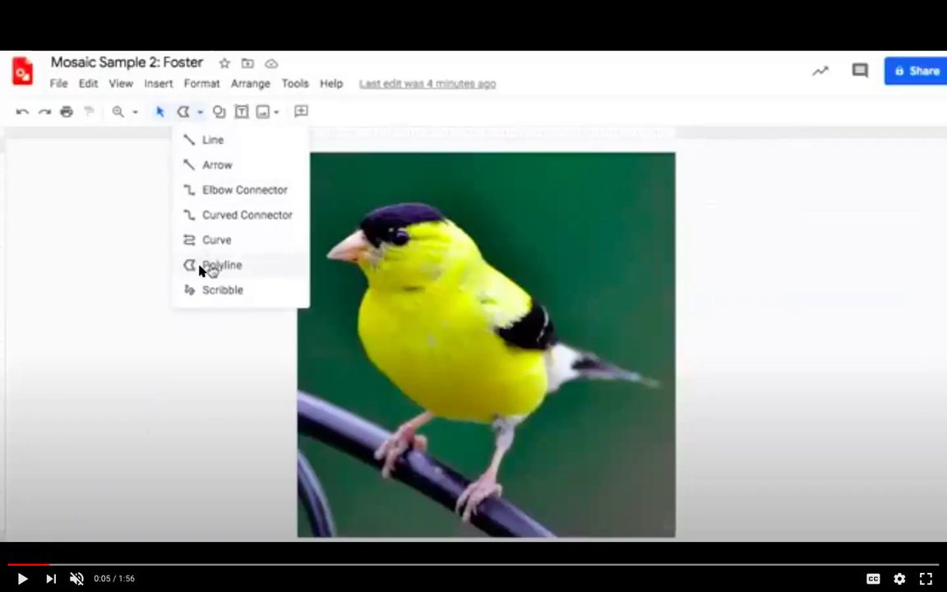
left_click(23, 578)
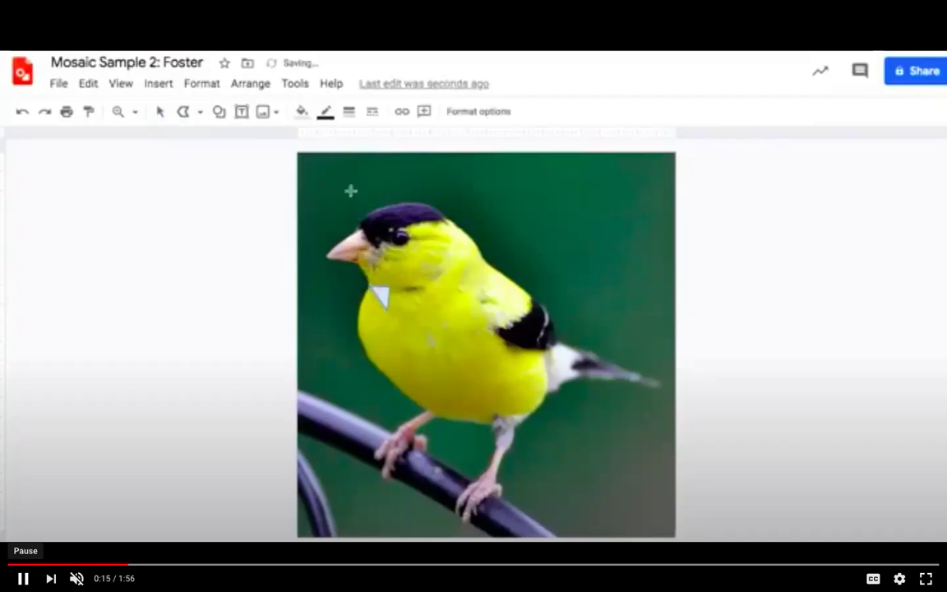
left_click(23, 578)
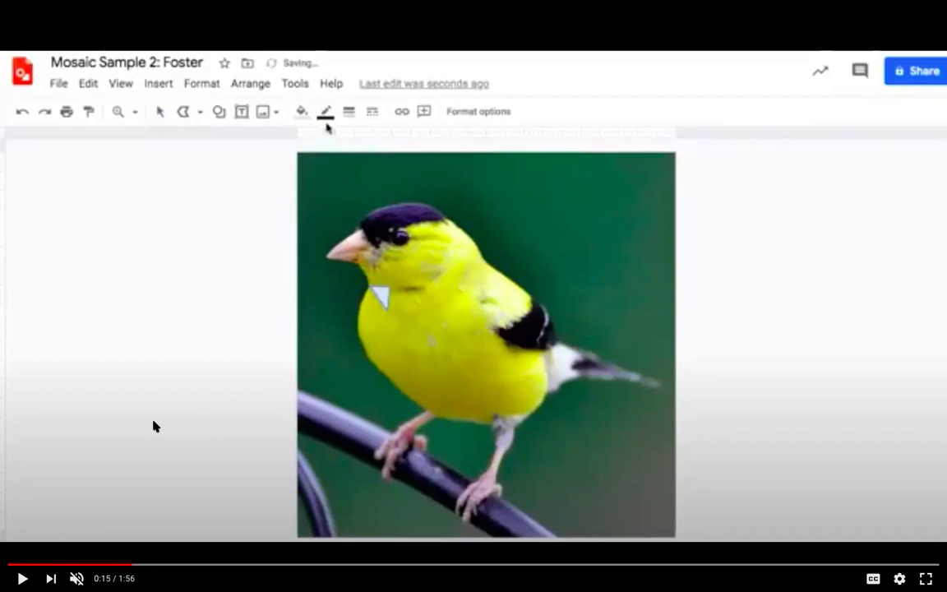
left_click(23, 578)
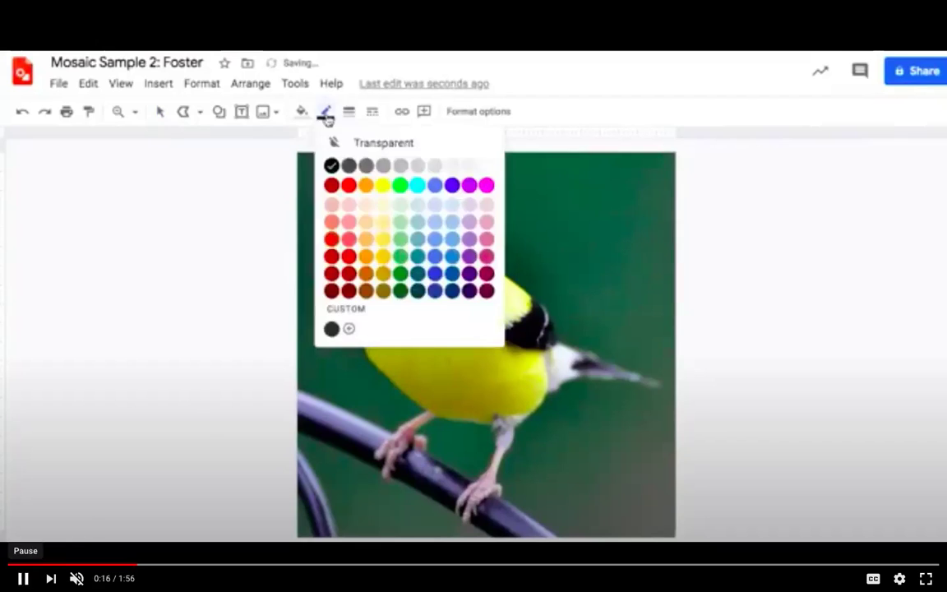
left_click(334, 355)
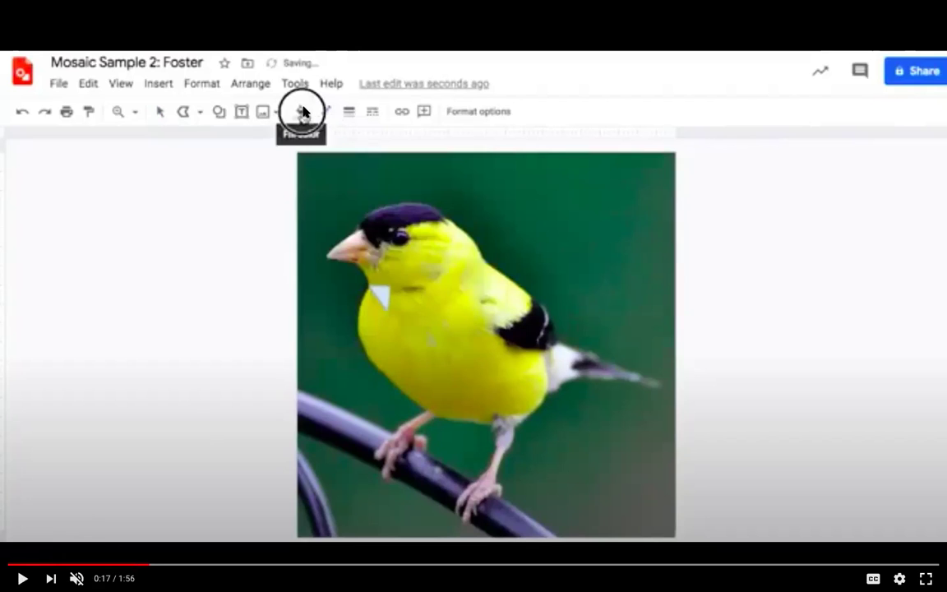
Step: Review how the video fills the triangle with a custom colour and adds matching triangles, pausing between stages
left_click(23, 578)
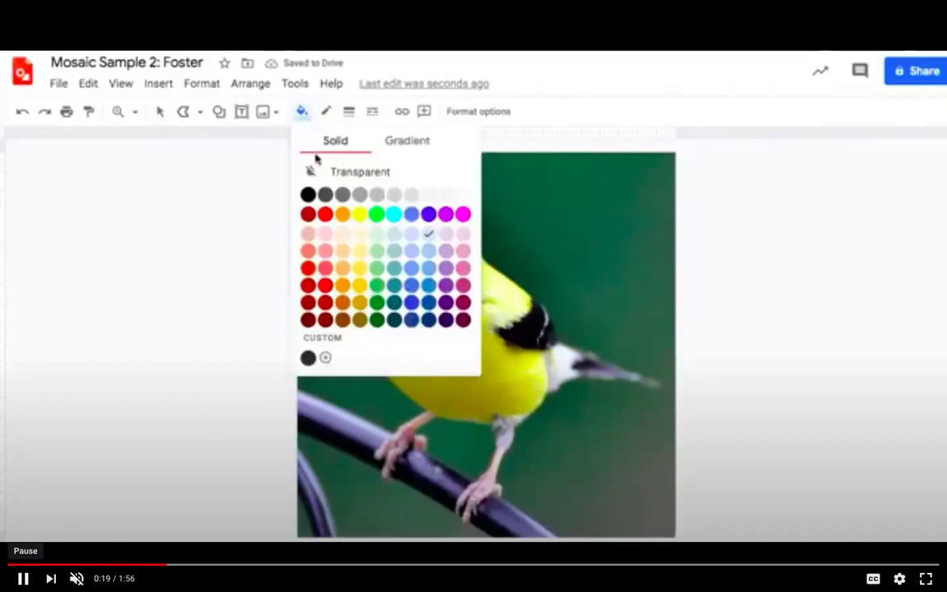
left_click(23, 577)
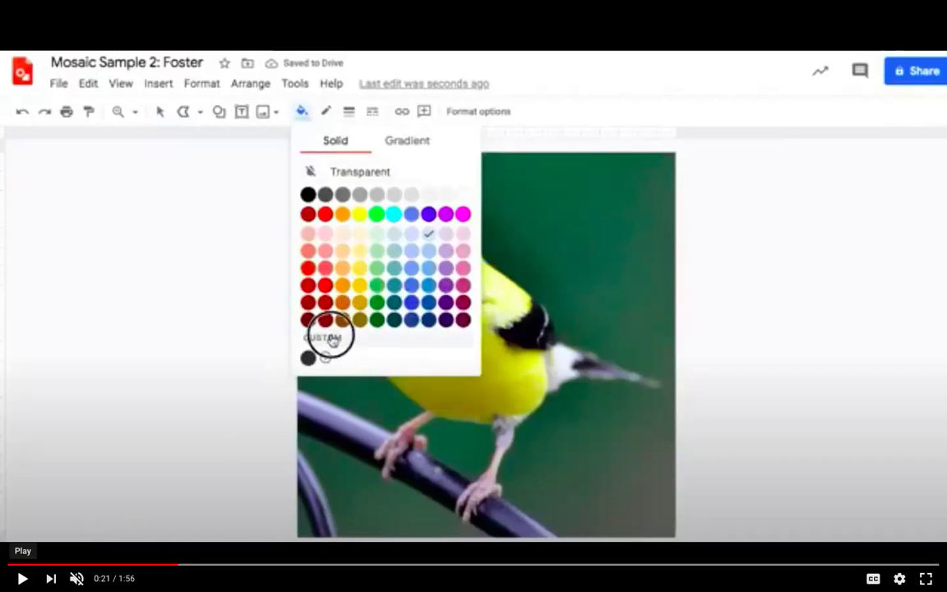
left_click(23, 578)
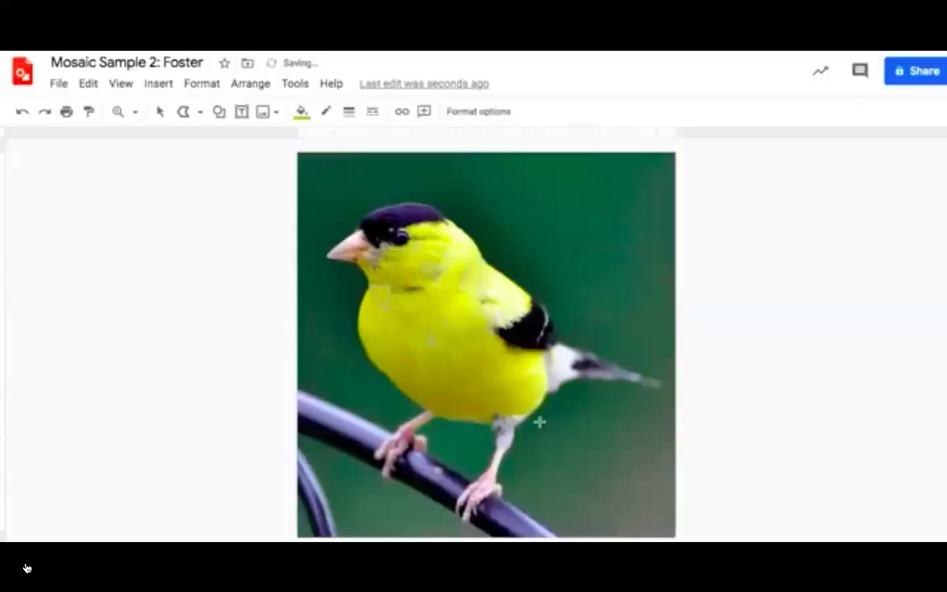
left_click(22, 578)
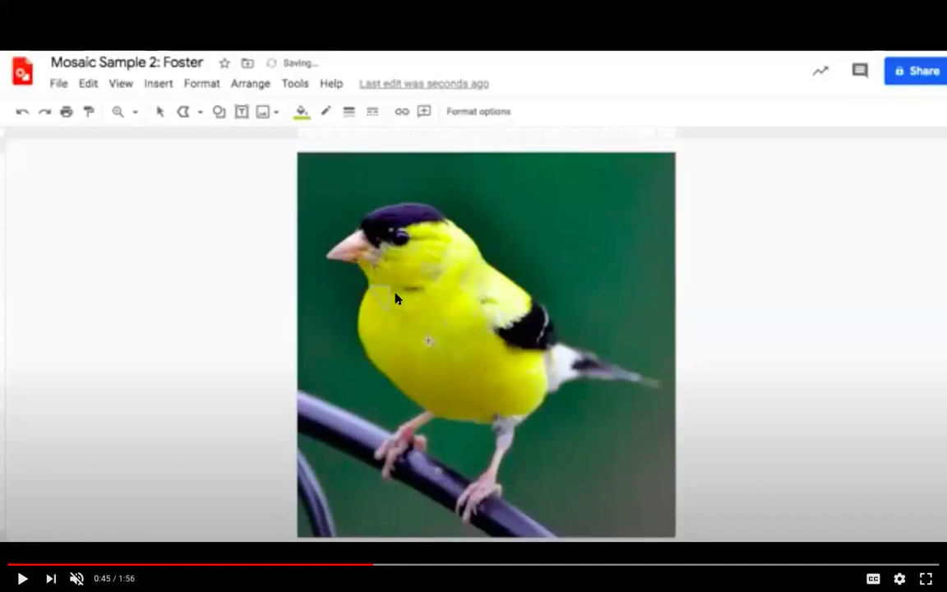
left_click(22, 578)
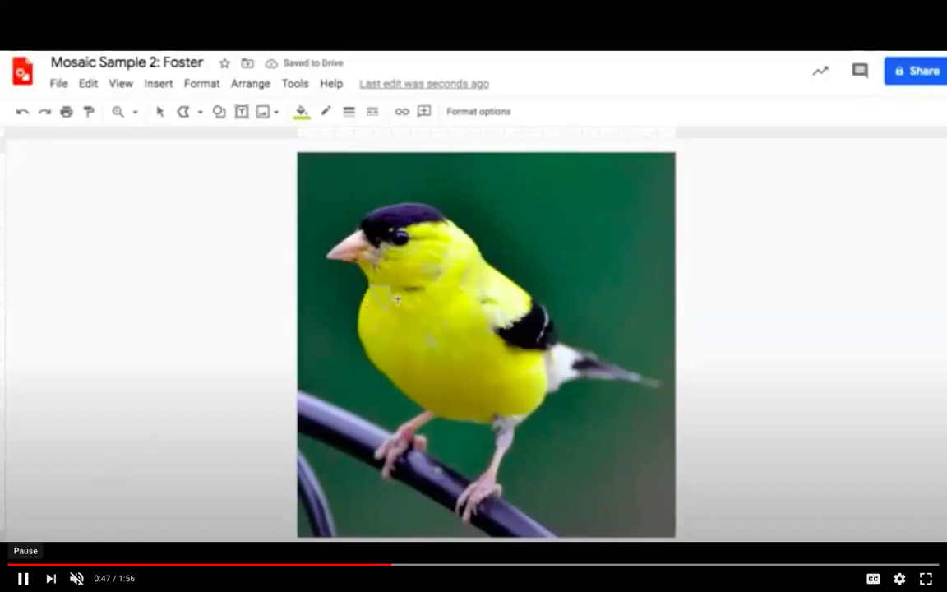
left_click(22, 578)
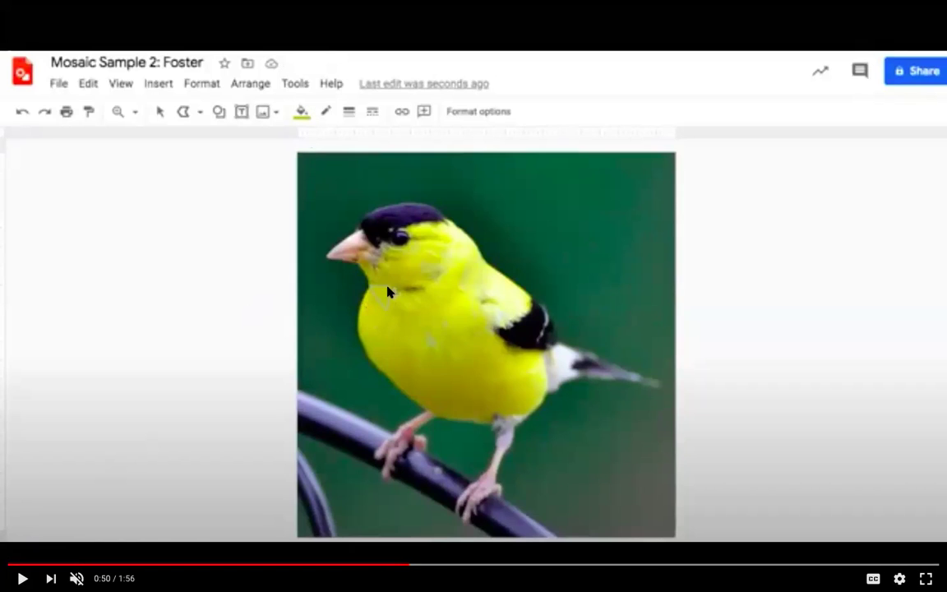
left_click(23, 579)
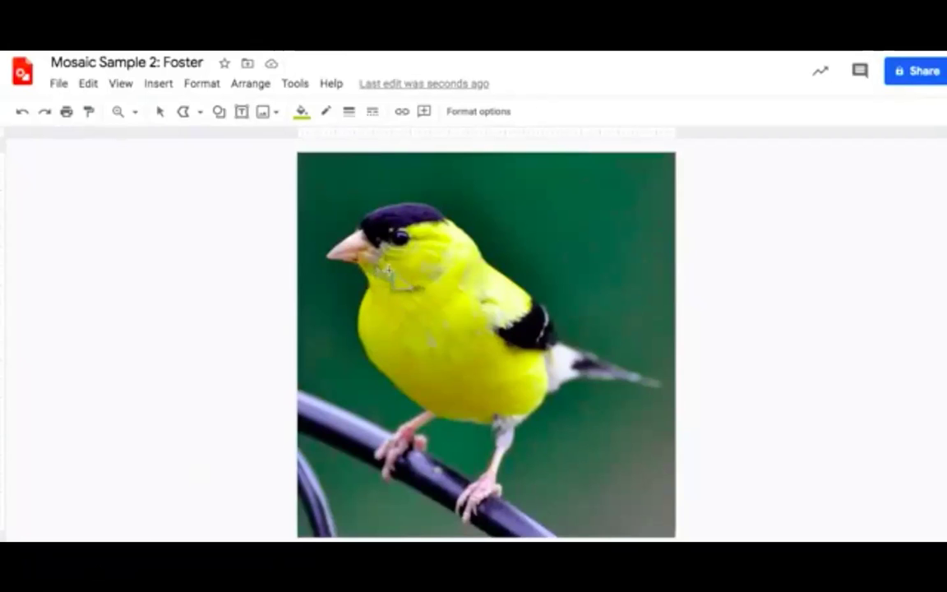
Step: Watch the video's part on mixing another custom fill colour, pause it near the end and exit full screen
mouse_move(103, 518)
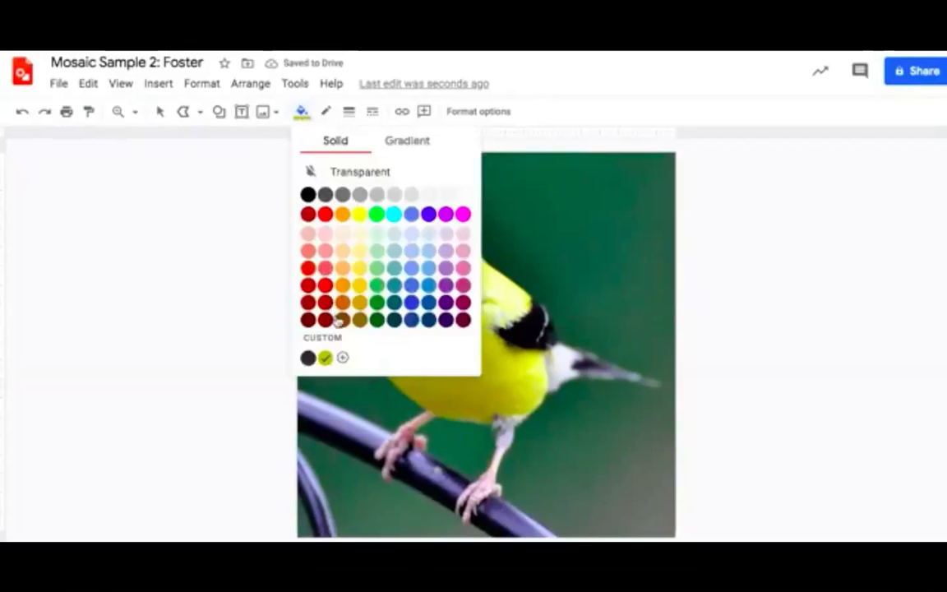
left_click(342, 356)
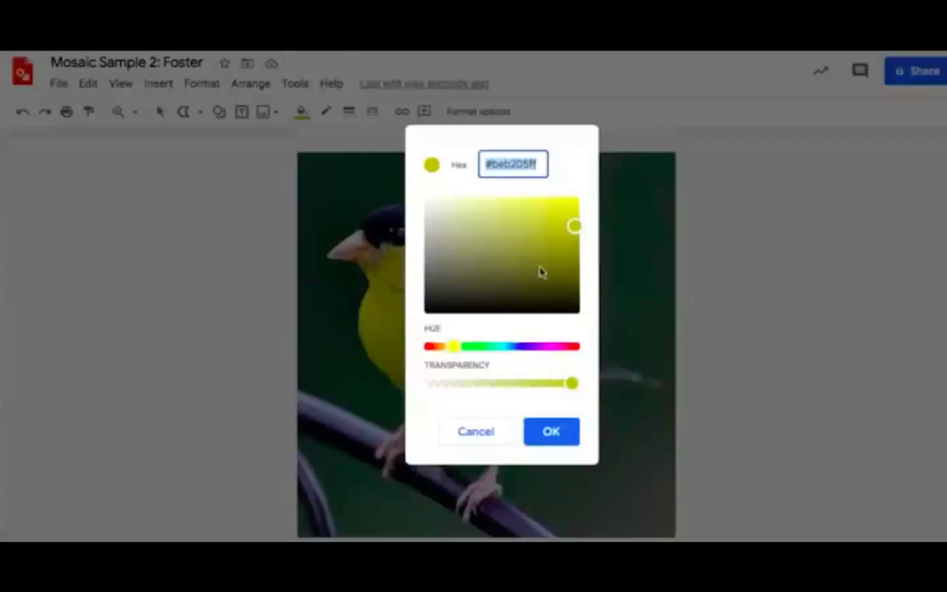
left_click(575, 215)
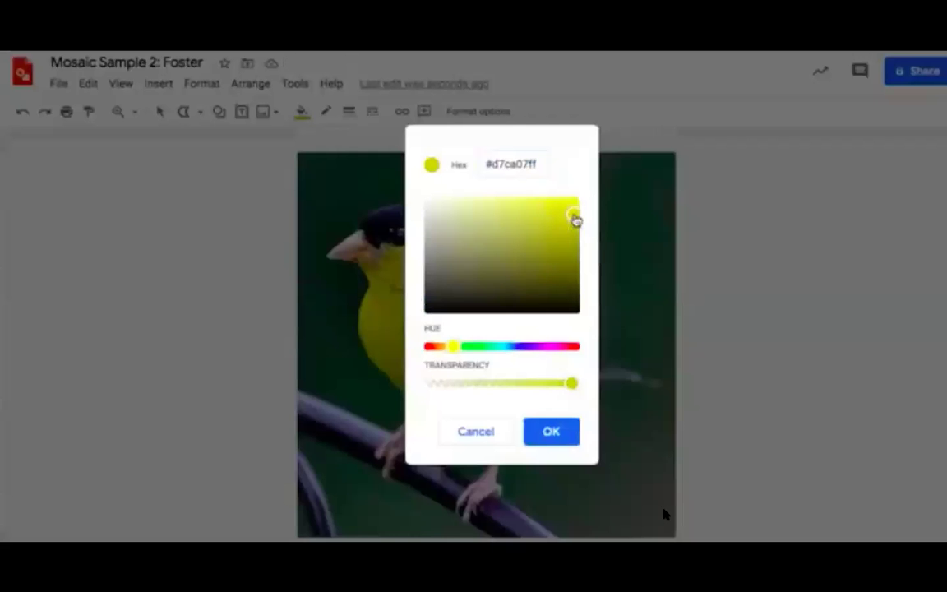
left_click(546, 431)
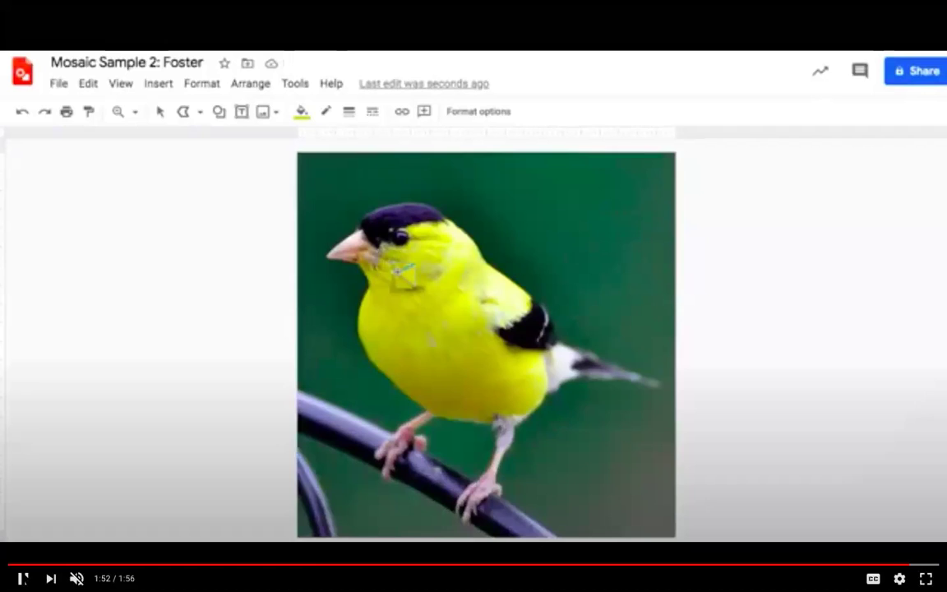
left_click(23, 578)
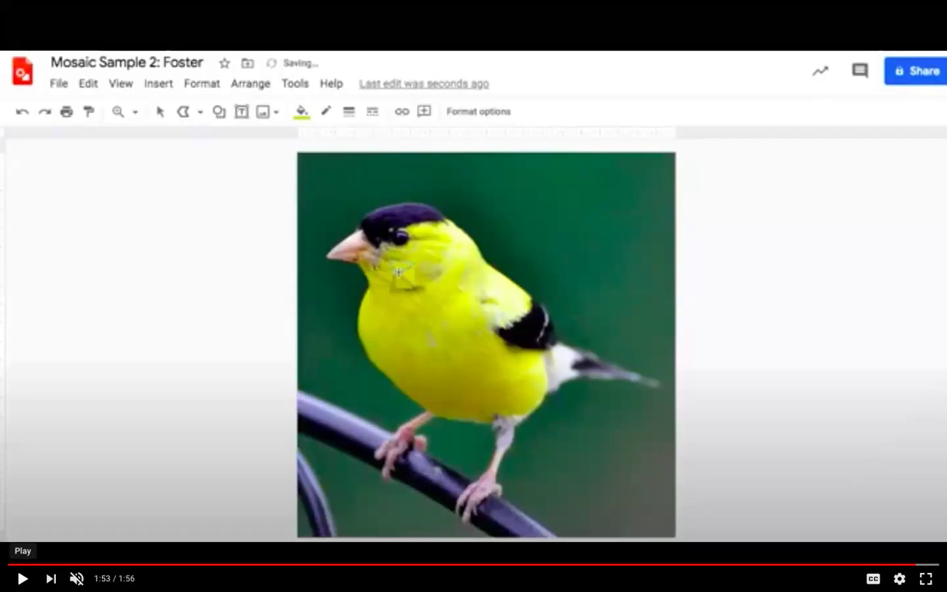
key("Escape")
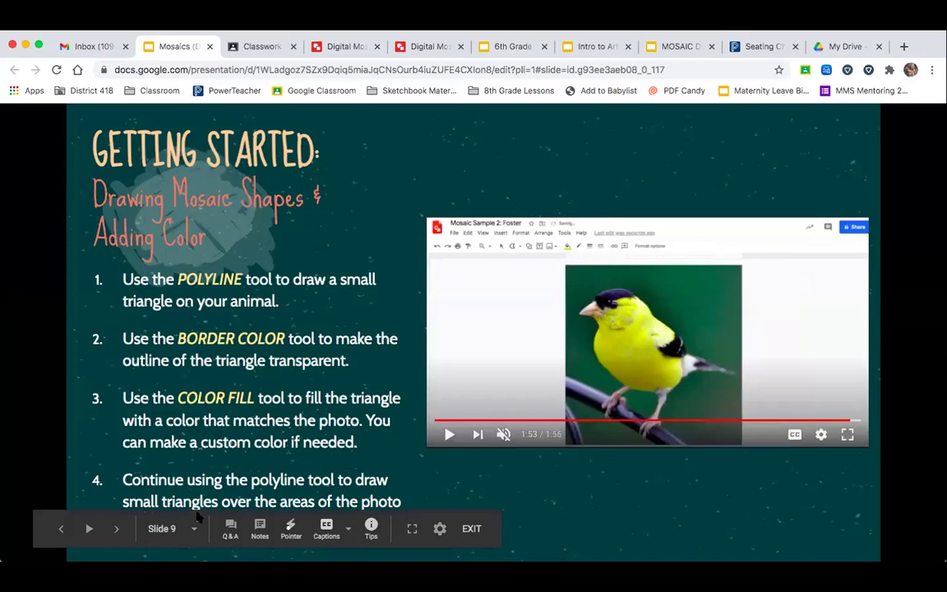
Step: Advance to the Create a Background for Your Mosaic slide and watch the start of its video, pausing at the Shape tool
left_click(106, 472)
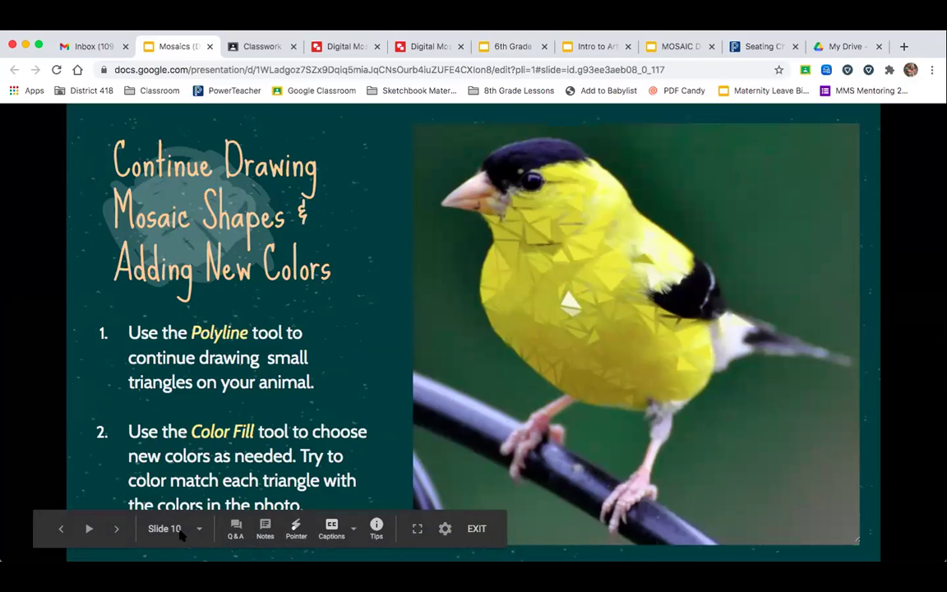
left_click(116, 529)
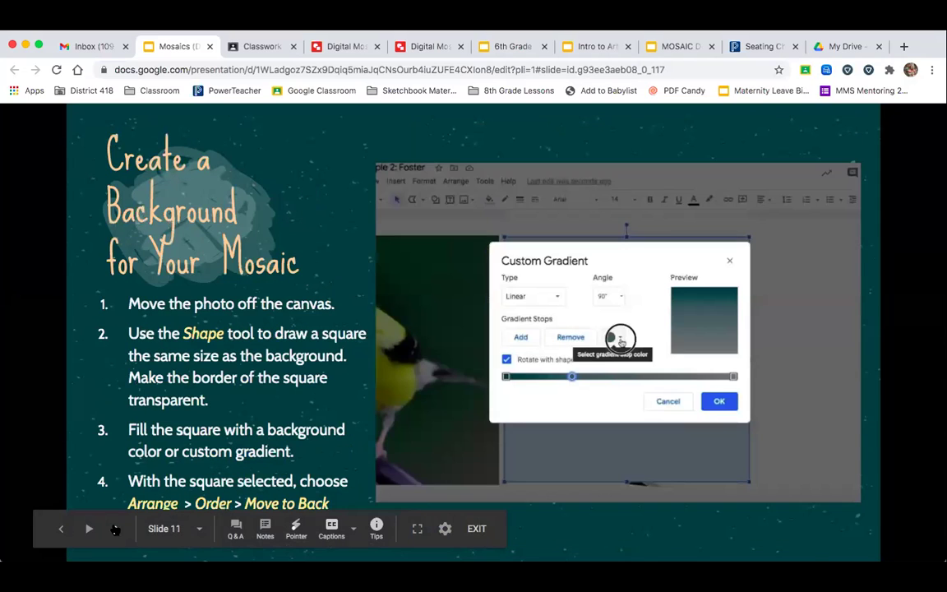
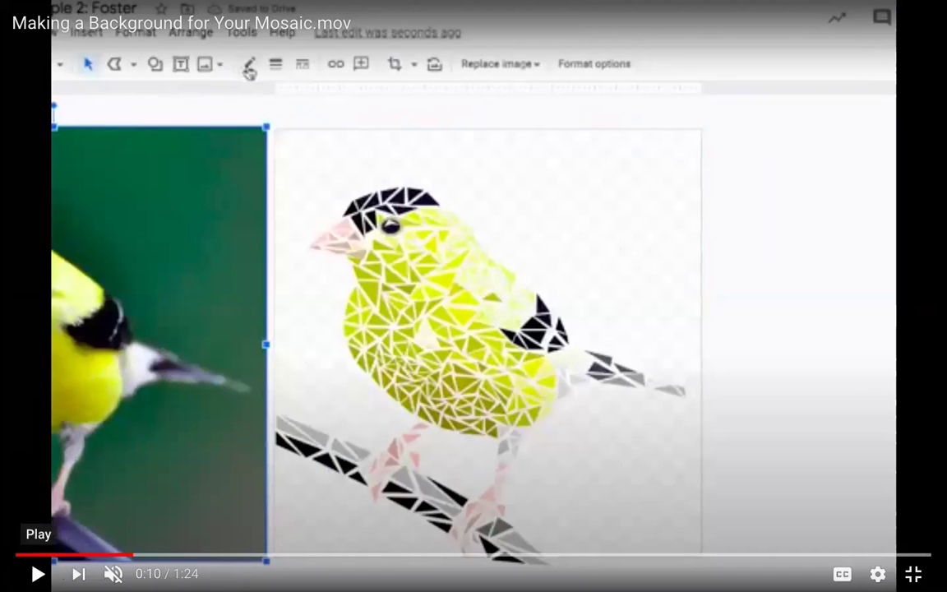
left_click(39, 573)
left_click(39, 573)
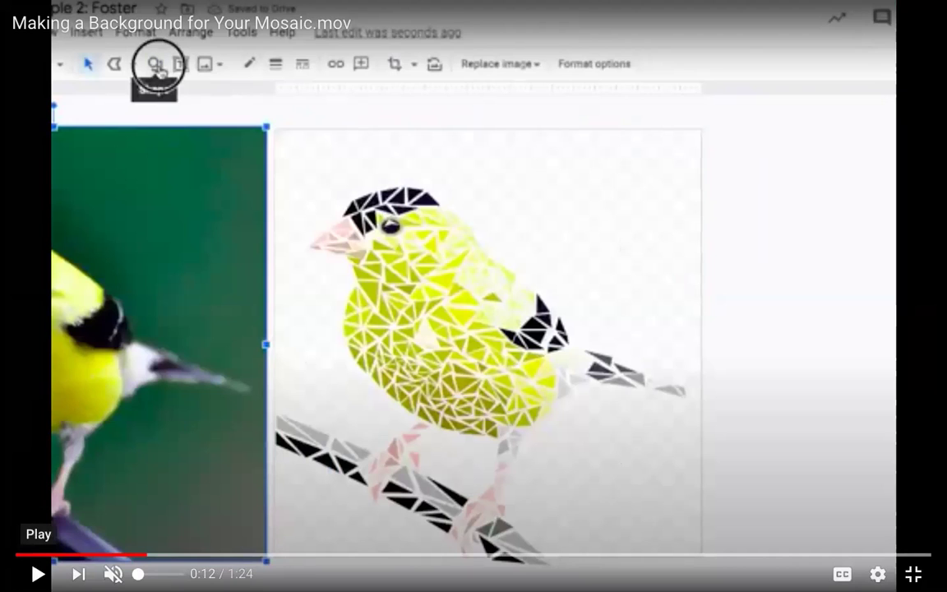
left_click(39, 573)
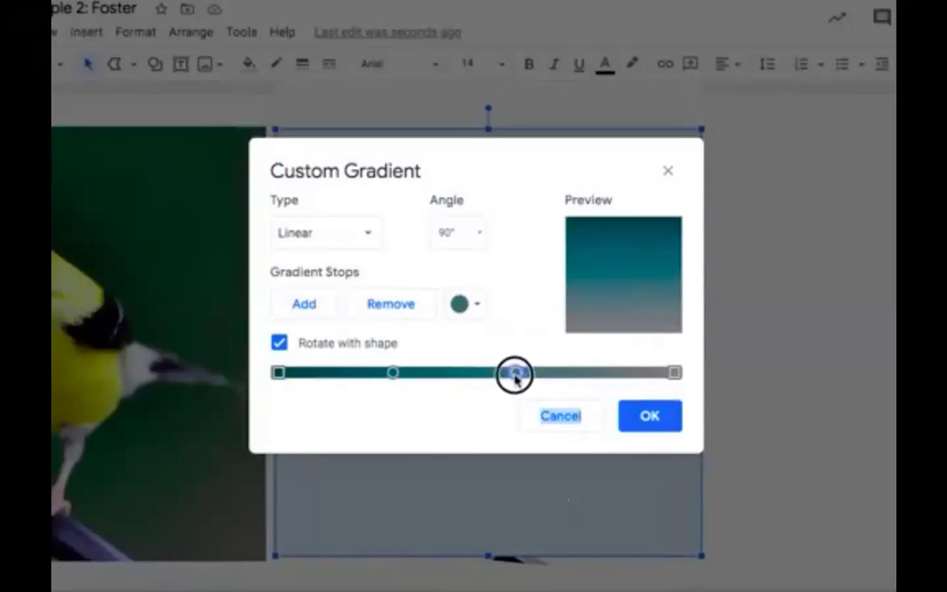
Step: Review the video's custom gradient background and its placement behind the mosaic, then exit full screen
mouse_move(39, 573)
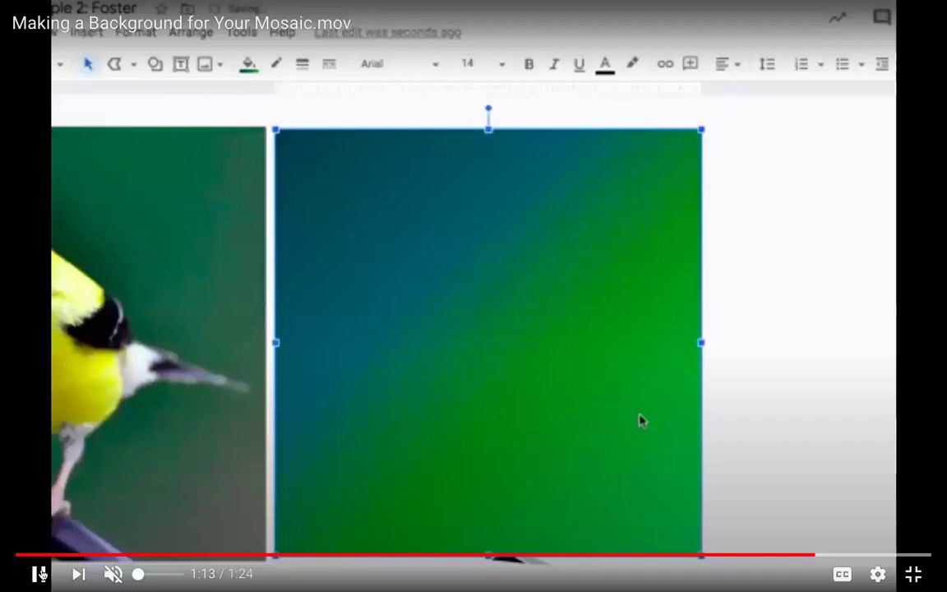
left_click(39, 574)
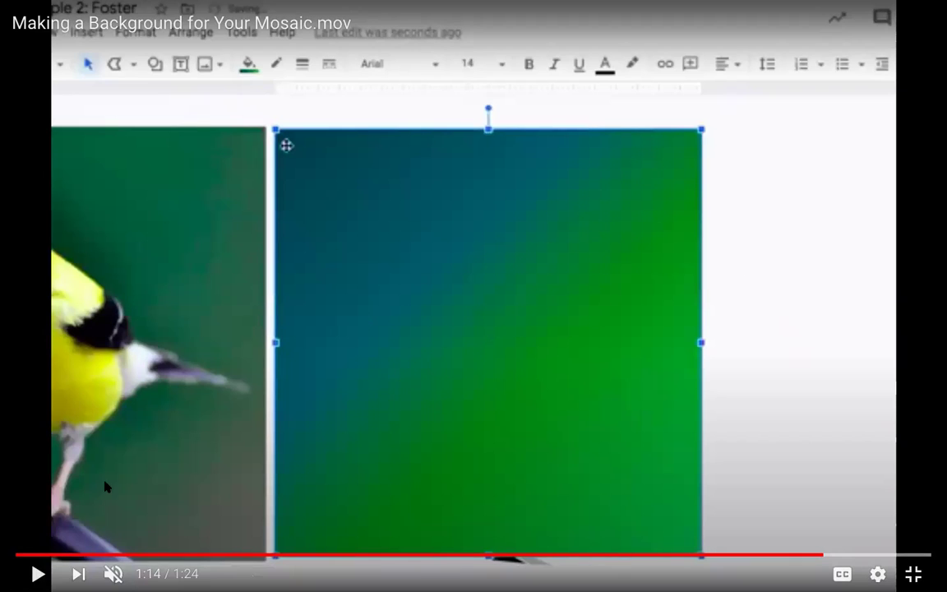
left_click(39, 574)
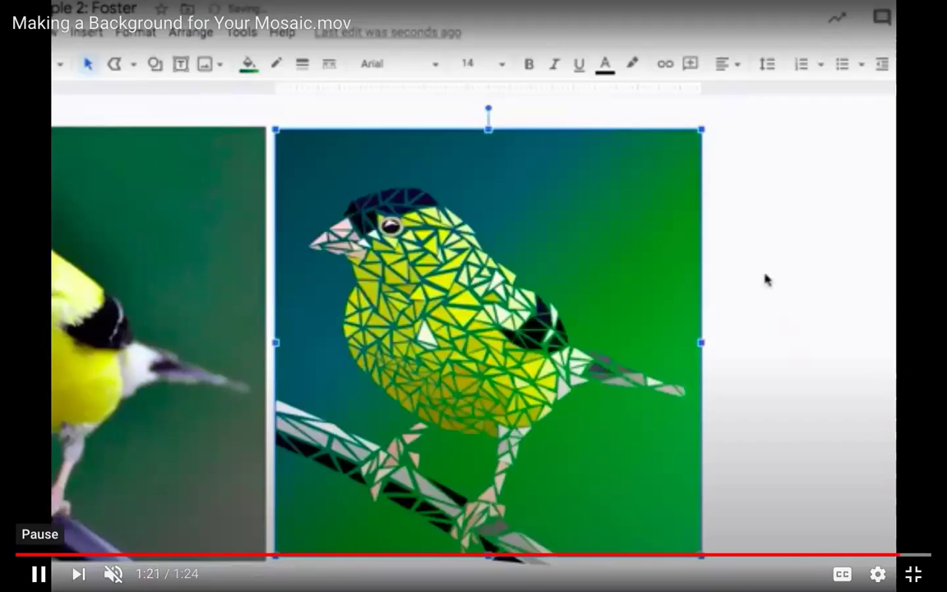
left_click(39, 573)
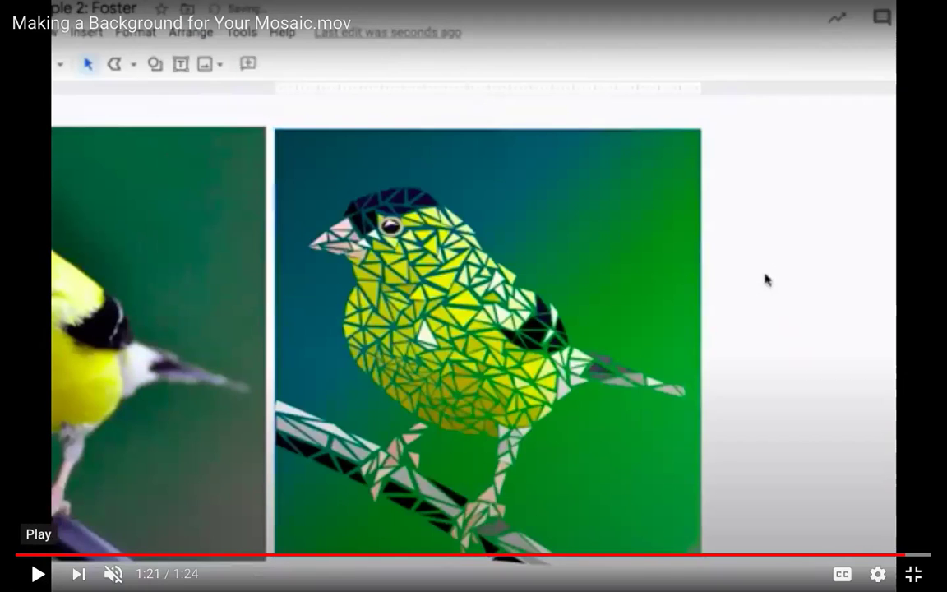
key("Escape")
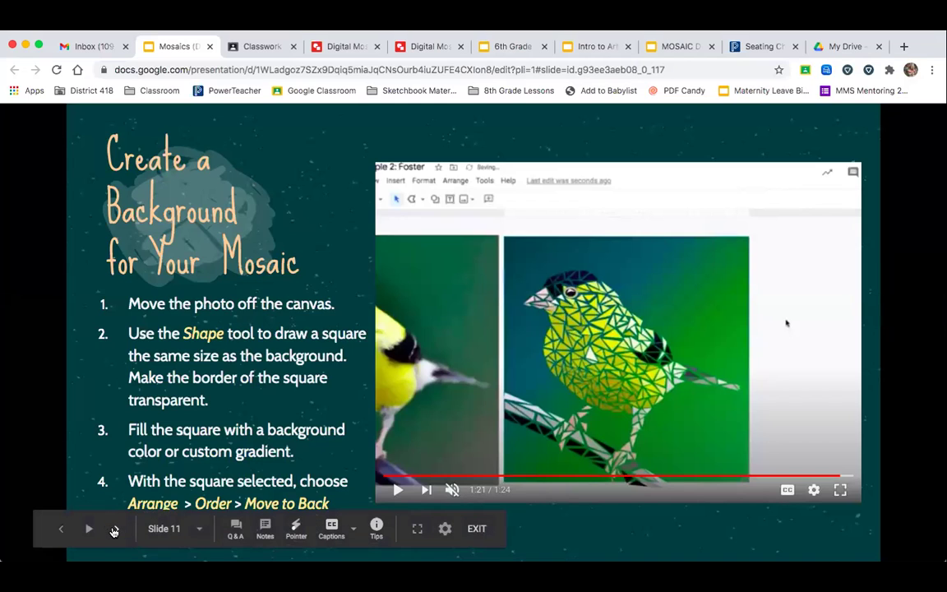
Step: Advance to the TODAY: Practice! slide, then switch to the Digital Mosaic Practice file in Google Drawings
left_click(115, 530)
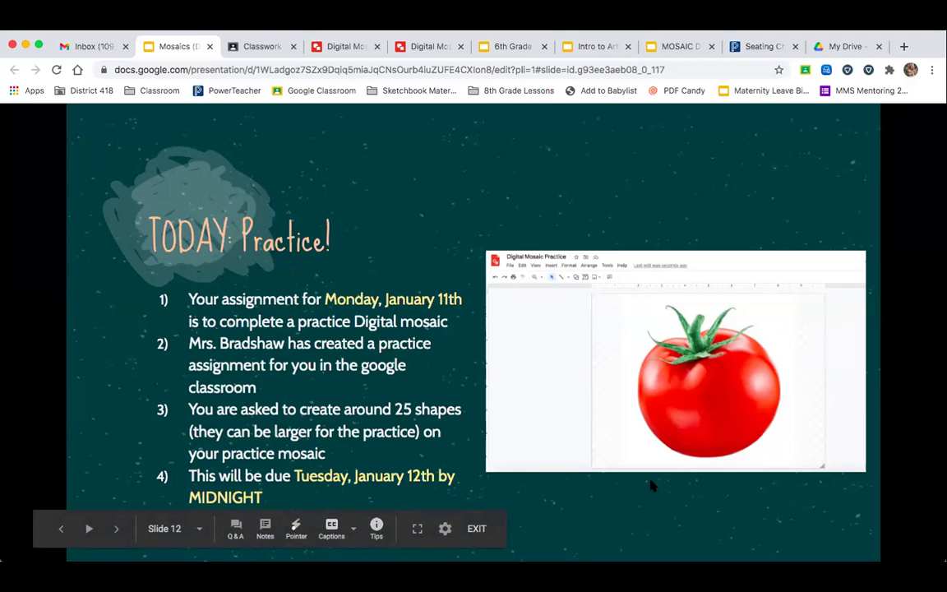
left_click(358, 50)
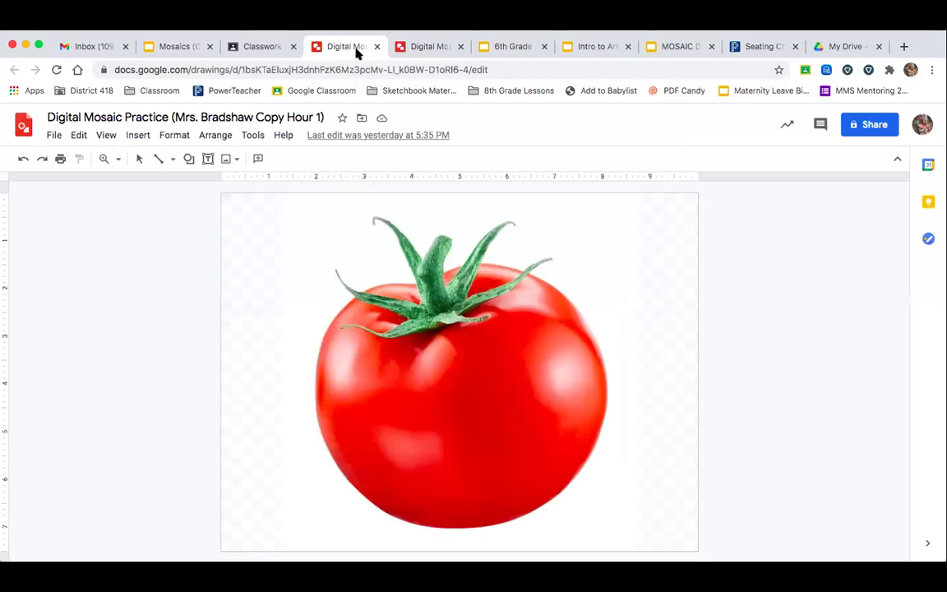
Step: Draw a closed five-sided Polyline shape on the tomato's red skin, directly beneath the right side of the stem
left_click(317, 384)
left_click(663, 530)
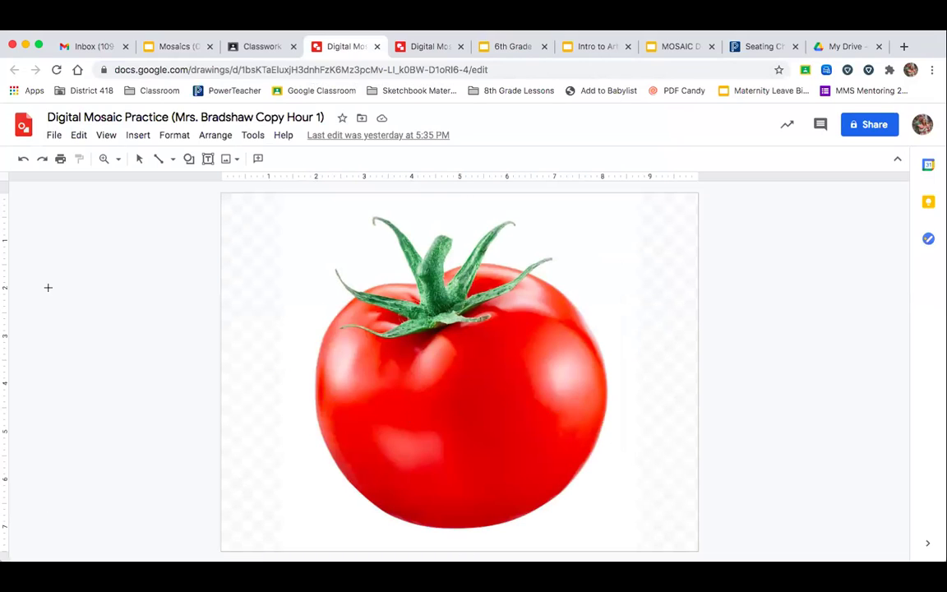
left_click(164, 161)
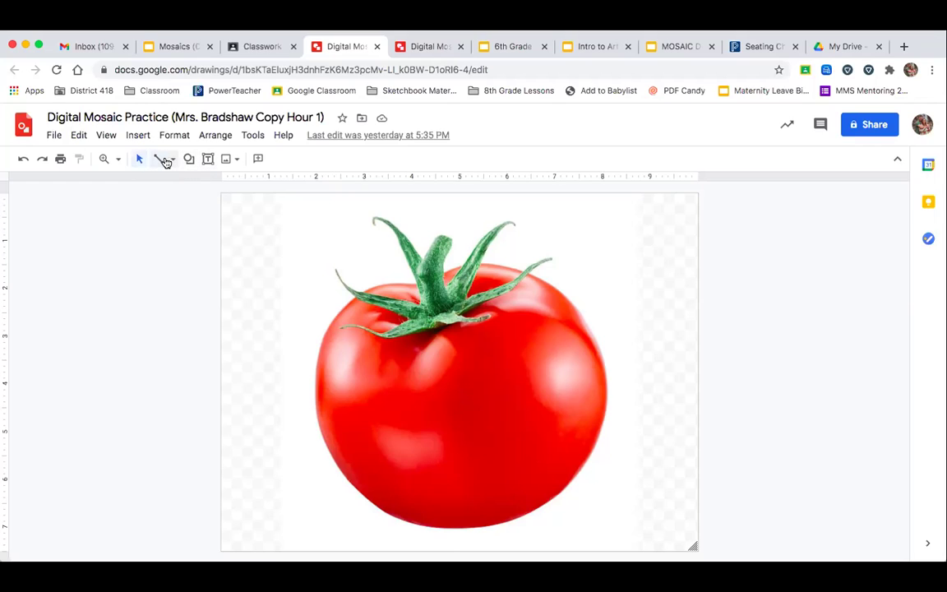
left_click(171, 160)
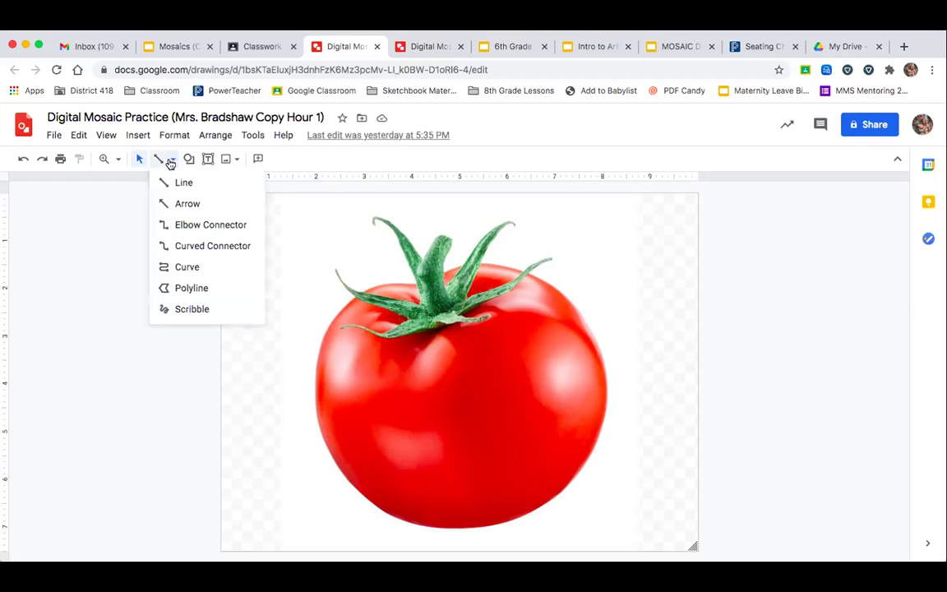
left_click(181, 289)
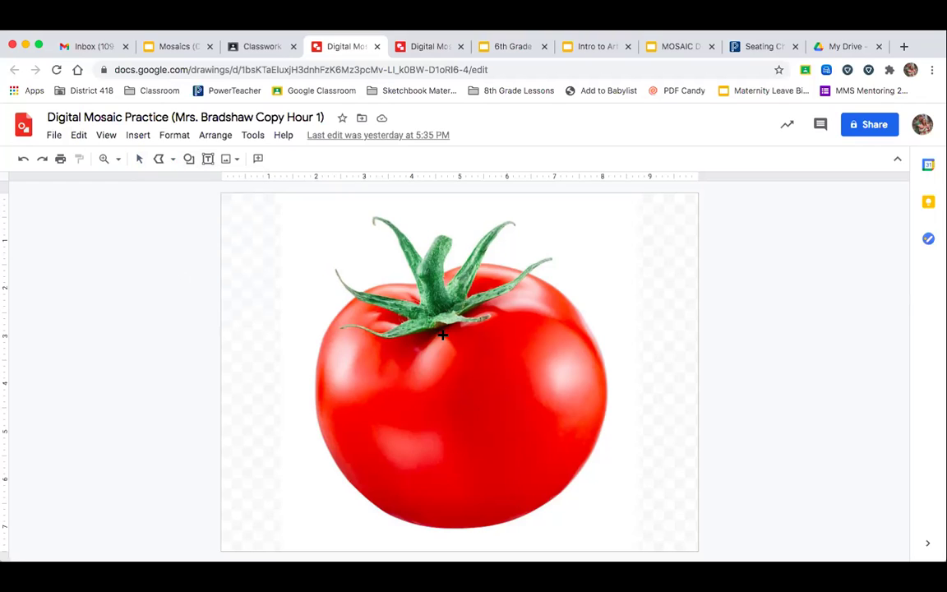
left_click(485, 379)
left_click(443, 333)
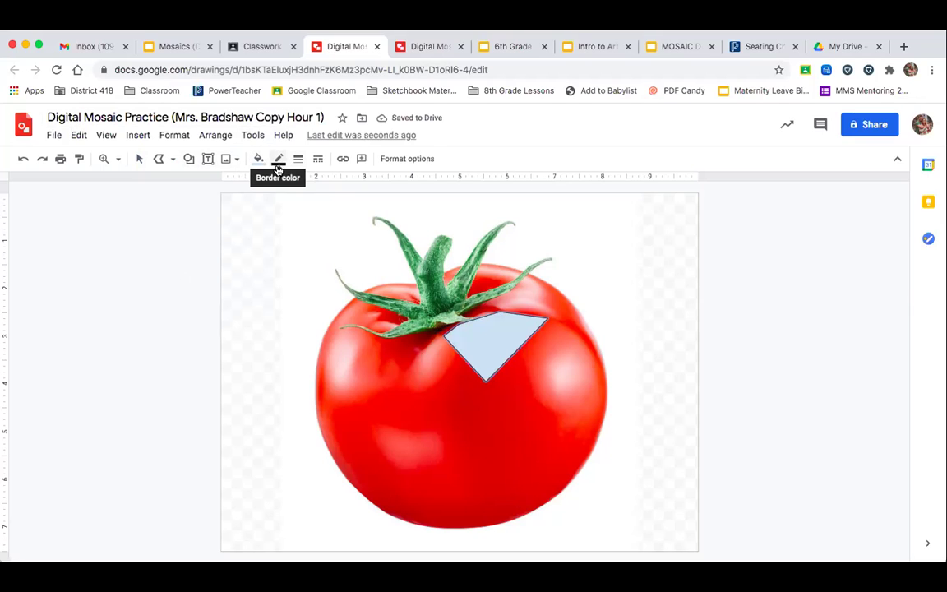
Step: Make the five-sided shape's border transparent and try a preset dark red fill, settling on the brighter red #cc4125
left_click(278, 159)
left_click(286, 184)
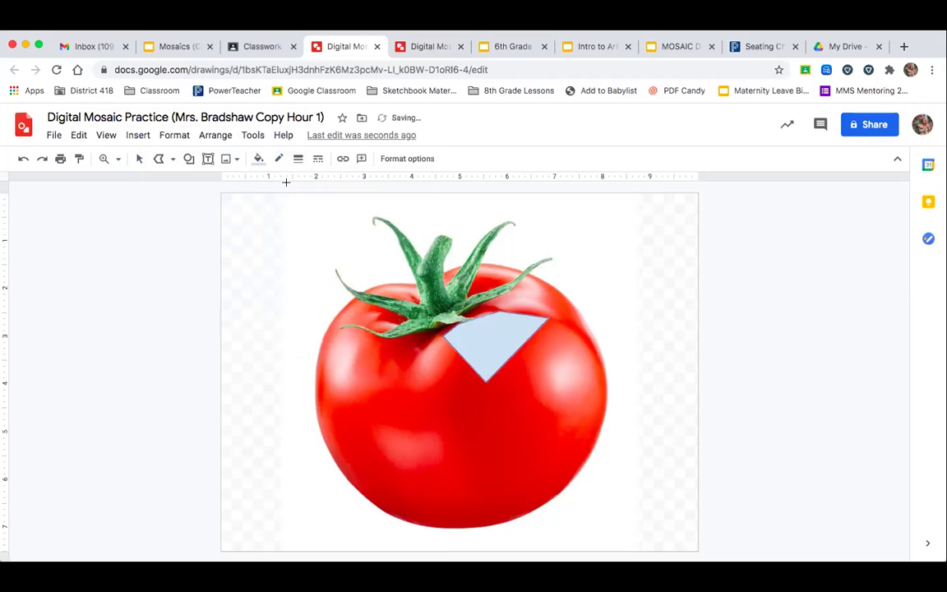
left_click(261, 160)
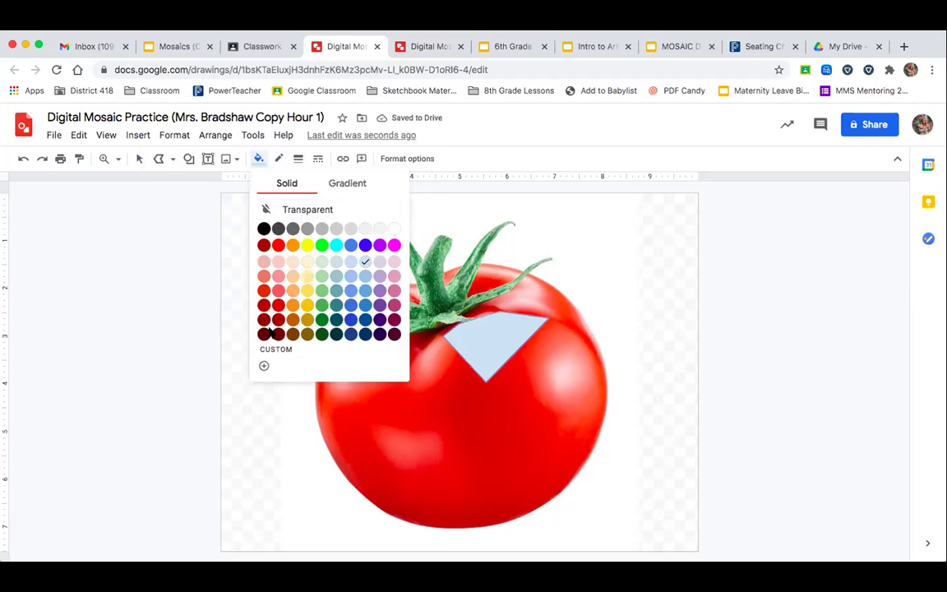
left_click(264, 303)
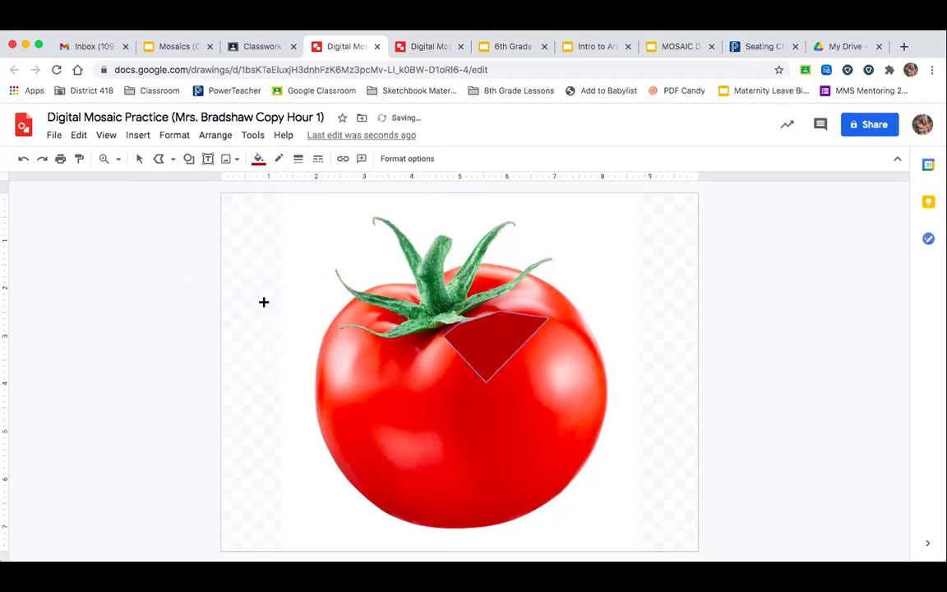
left_click(258, 159)
left_click(263, 291)
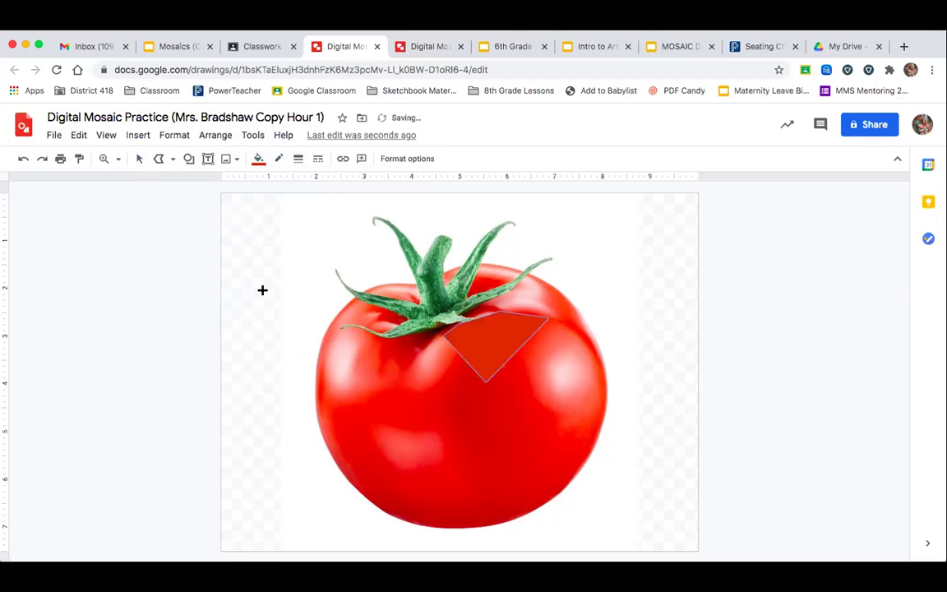
Step: Mix a custom lighter red, #d75e46, at full opacity and apply it as the shape's fill
left_click(260, 162)
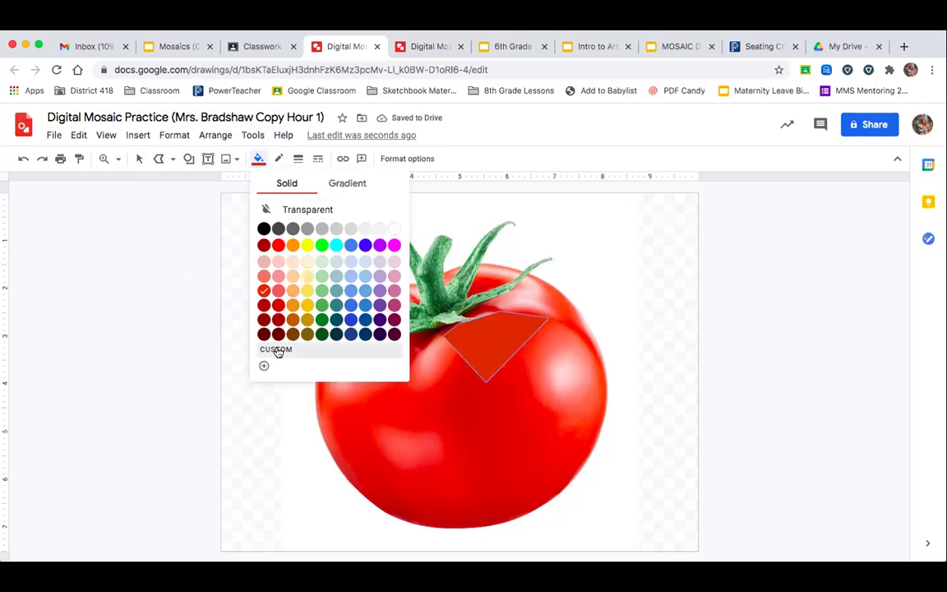
left_click(265, 363)
left_click(573, 205)
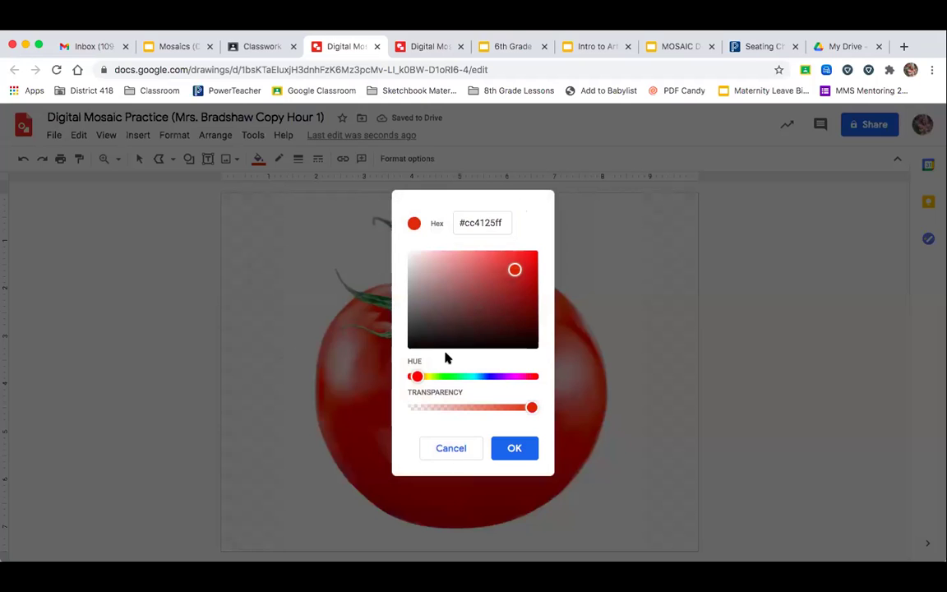
left_click_drag(493, 270, 496, 267)
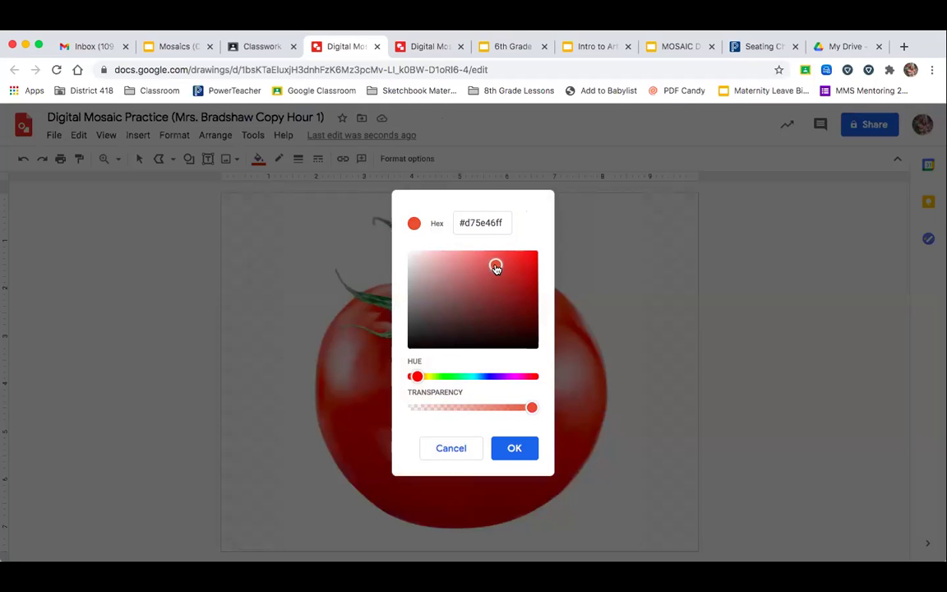
left_click(512, 448)
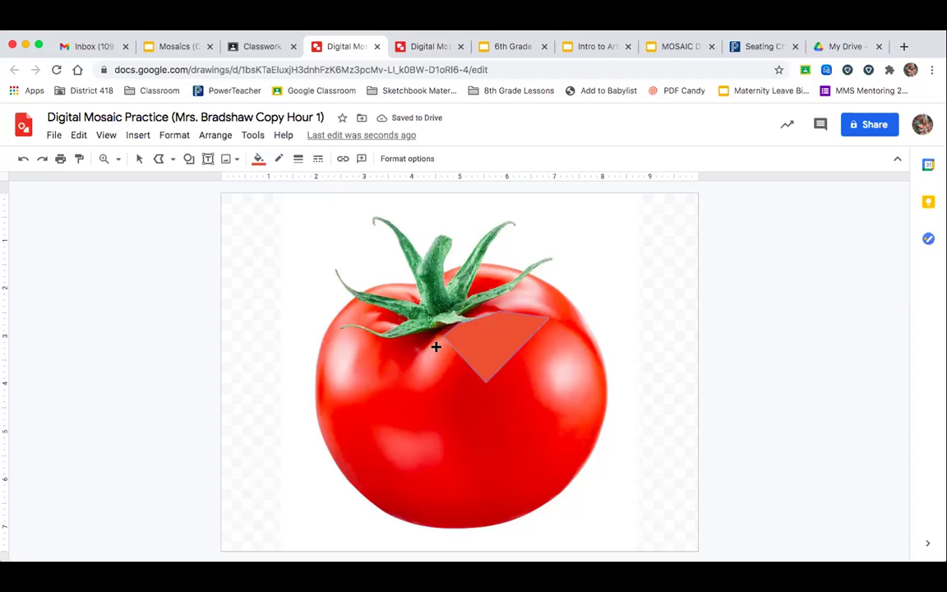
Step: Draw a second closed Polyline tile just below the first, leaving a thin gap between them, and stop sharing the screen
left_click(518, 354)
left_click(561, 414)
left_click(517, 354)
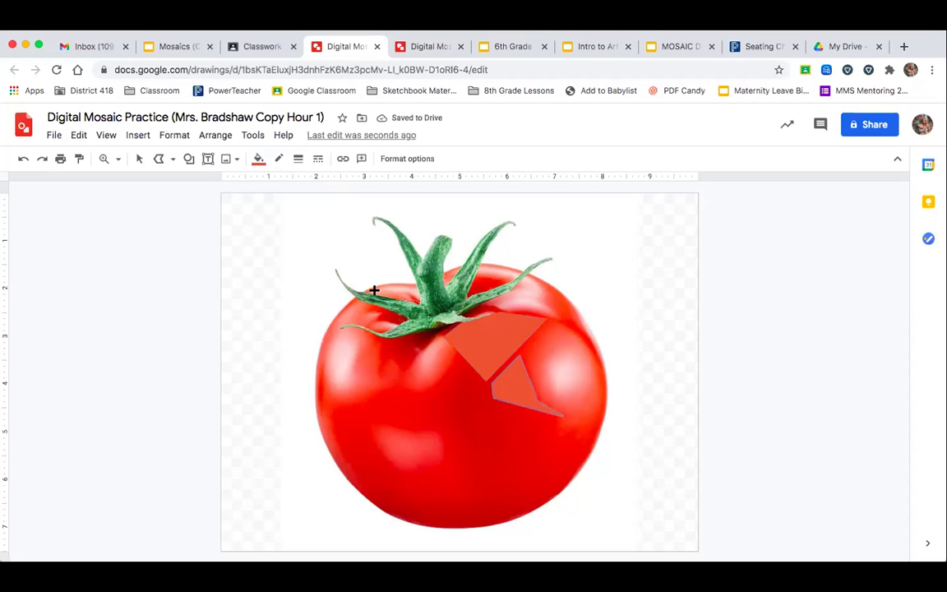
left_click(362, 37)
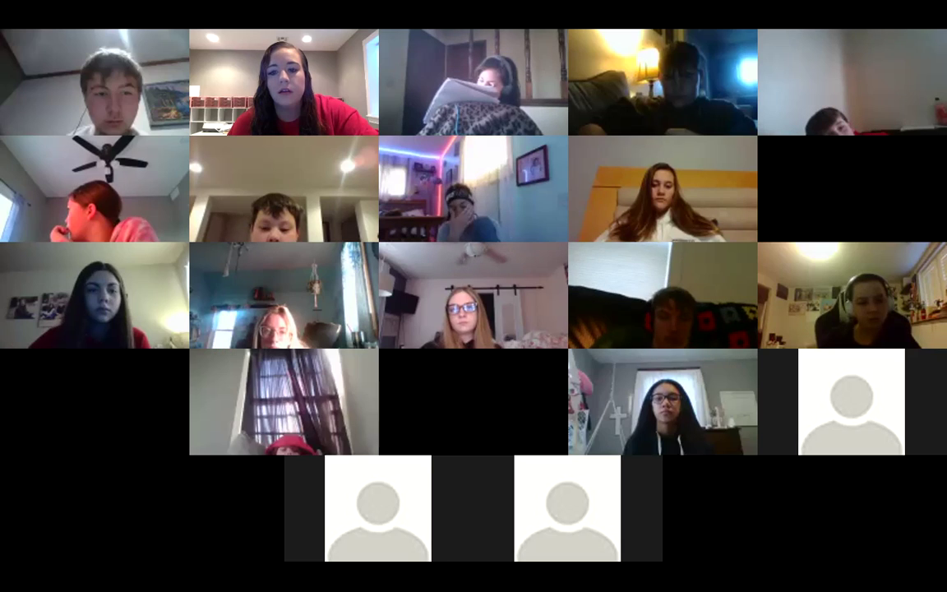